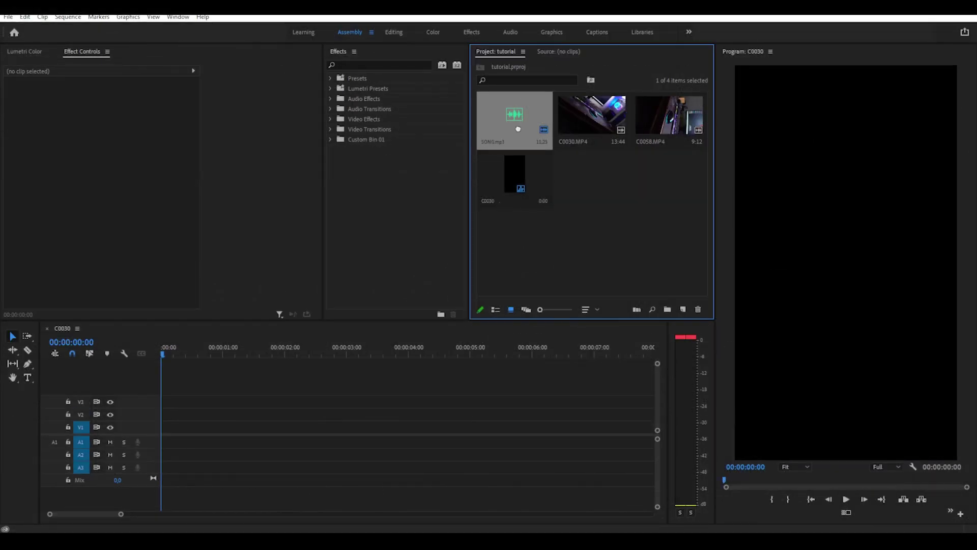
Place SONG.mp3 on the audio track and add beat markers starting at 00:00:01:14.
drag(369, 297, 165, 455)
key(space)
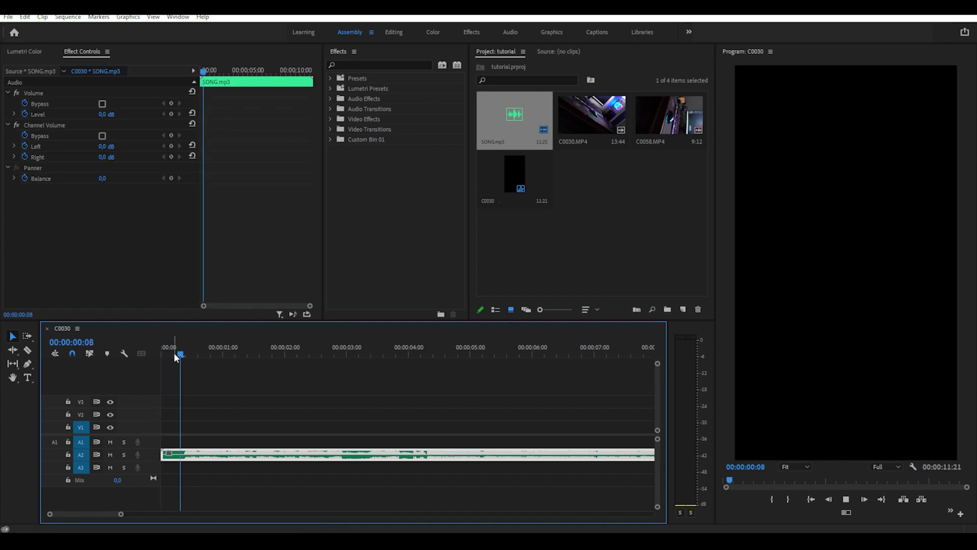
key(space)
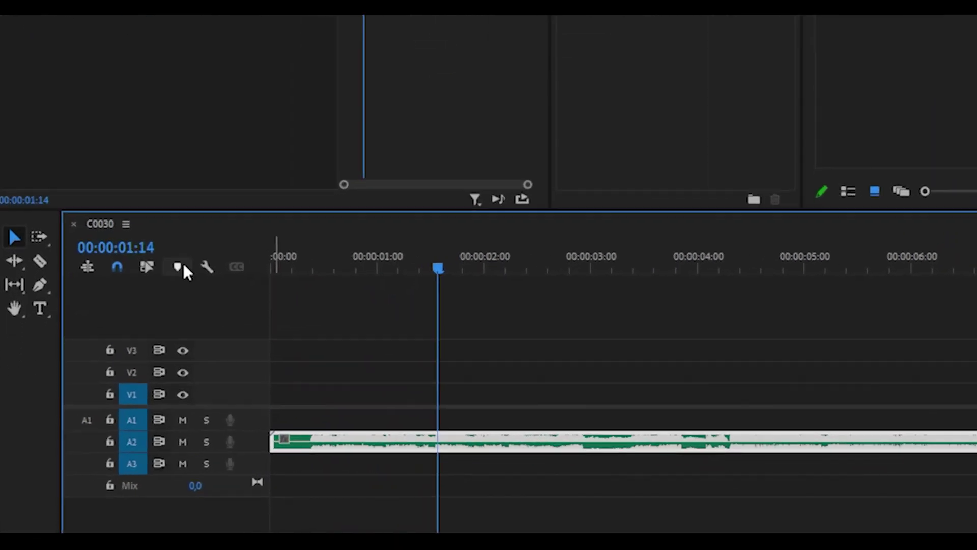
click(180, 262)
drag(187, 266, 320, 279)
key(m)
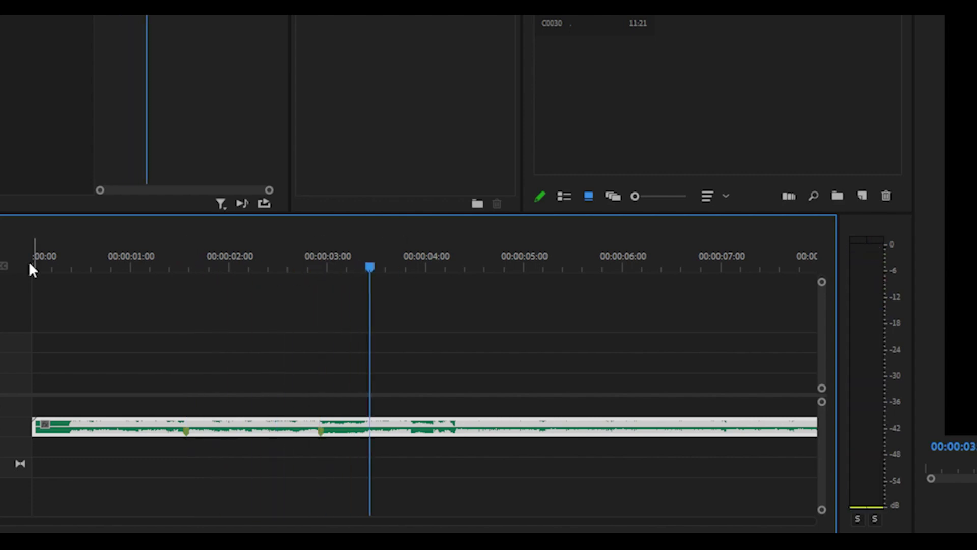
mouse_move(320, 264)
mouse_down()
mouse_move(413, 300)
mouse_move(458, 267)
mouse_move(515, 265)
mouse_up()
Mark the beats at 4:08 and 4:21, then place C0030.MP4 on the video track.
key(m)
key(m)
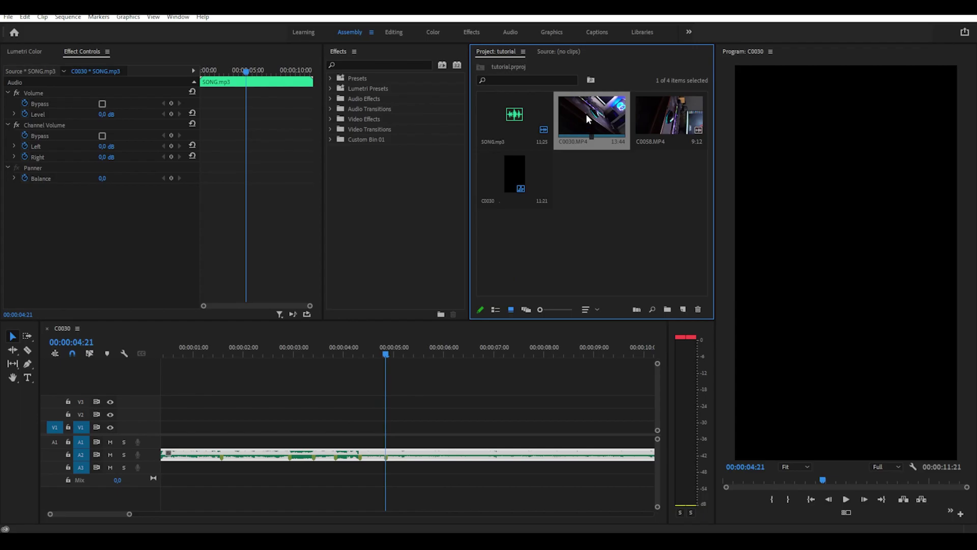
mouse_move(588, 118)
mouse_down()
mouse_move(179, 430)
mouse_move(159, 431)
mouse_up()
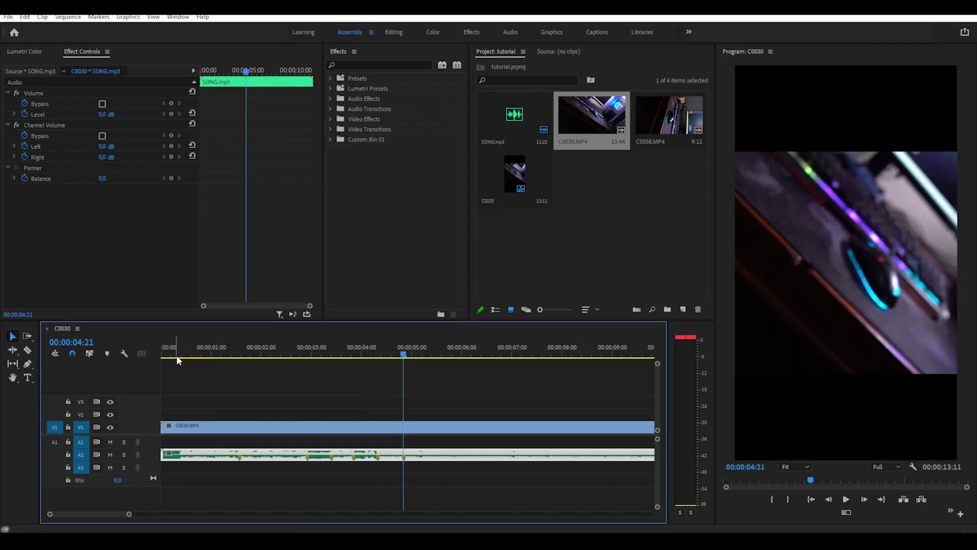
click(193, 354)
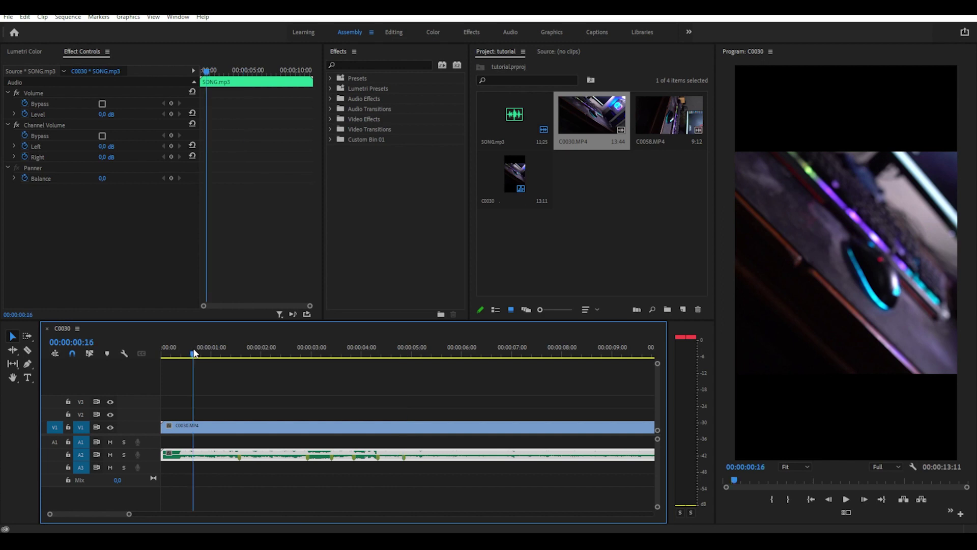
Set the C0030.MP4 clip's Rotation to -90° to fill the vertical frame.
click(219, 430)
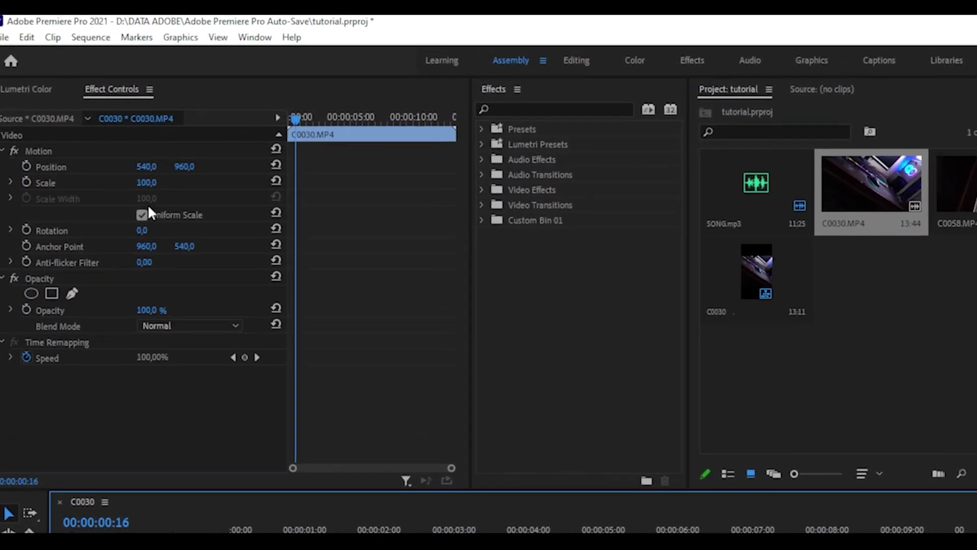
click(144, 231)
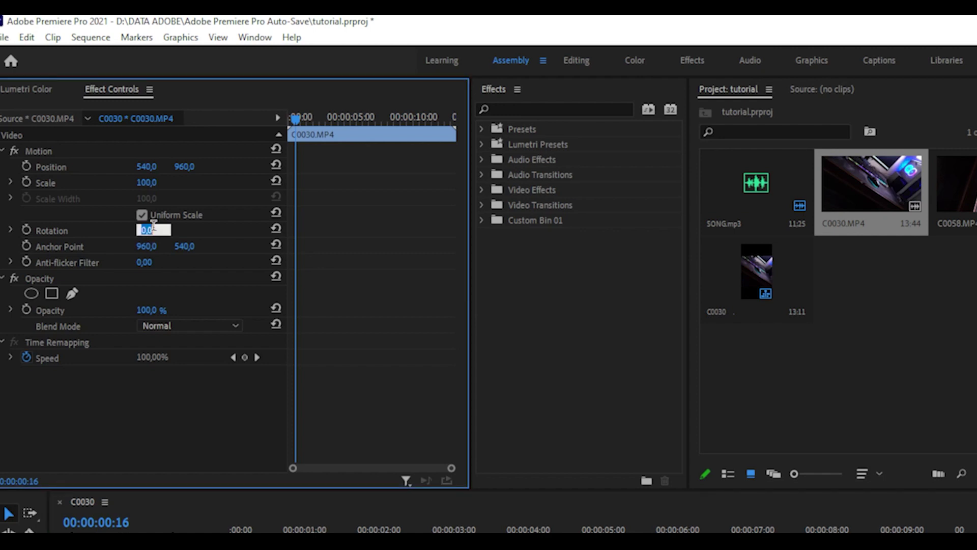
text(-90)
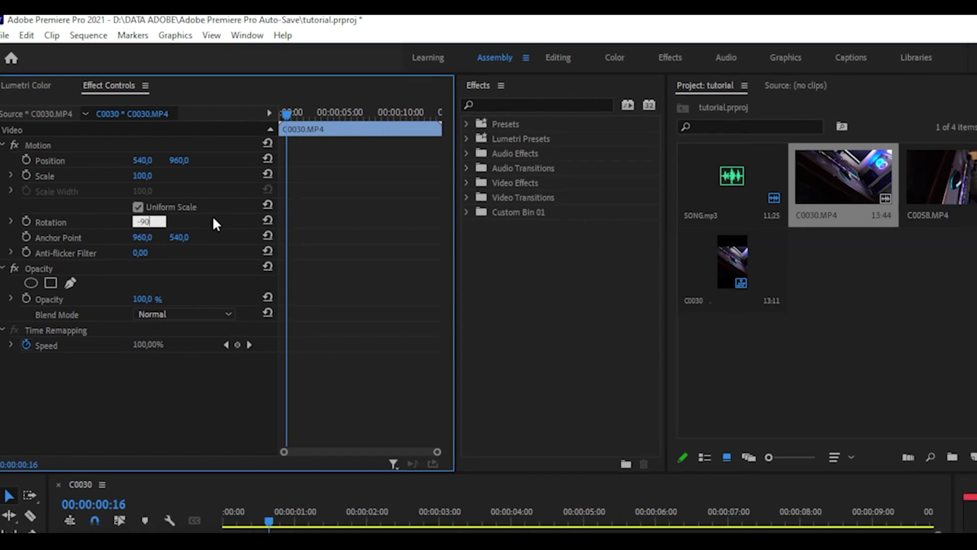
key(Return)
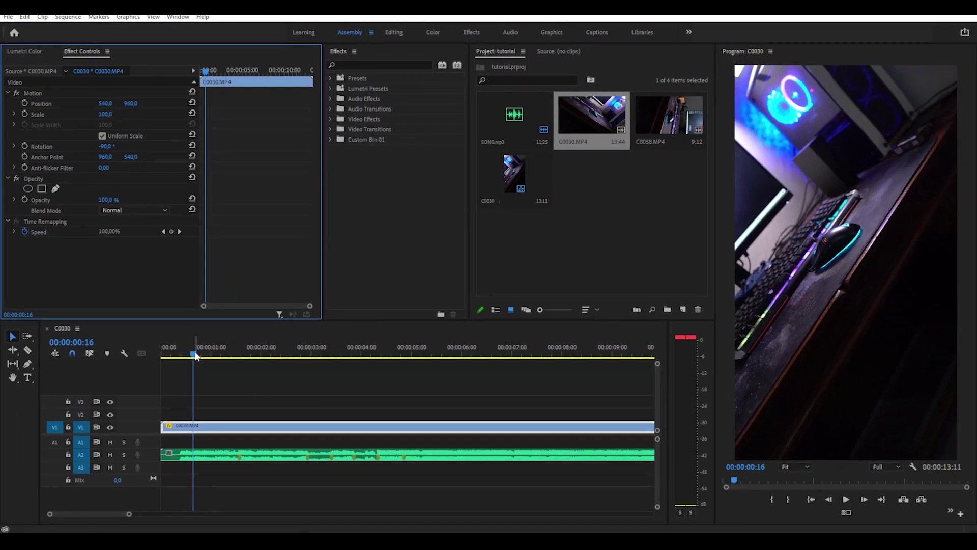
Razor-cut the clip at 7:20 and delete the piece before the cut.
key(minus)
drag(190, 351, 381, 364)
key(c)
click(329, 423)
key(v)
click(244, 426)
key(Delete)
Ripple-trim the clip's end at the playhead and move it to the sequence start.
key(w)
drag(358, 427, 194, 436)
scroll(193, 437, up, 3)
scroll(193, 436, up, 2)
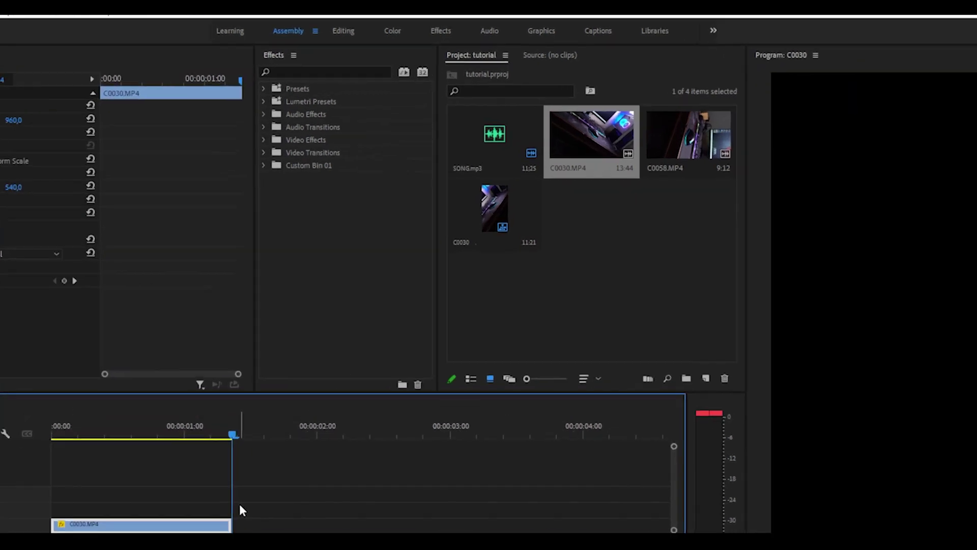
Search 'WAR' and apply Warp Stabilizer to C0030.MP4 (Smooth Motion, 50% smoothness).
click(369, 64)
text(WAR)
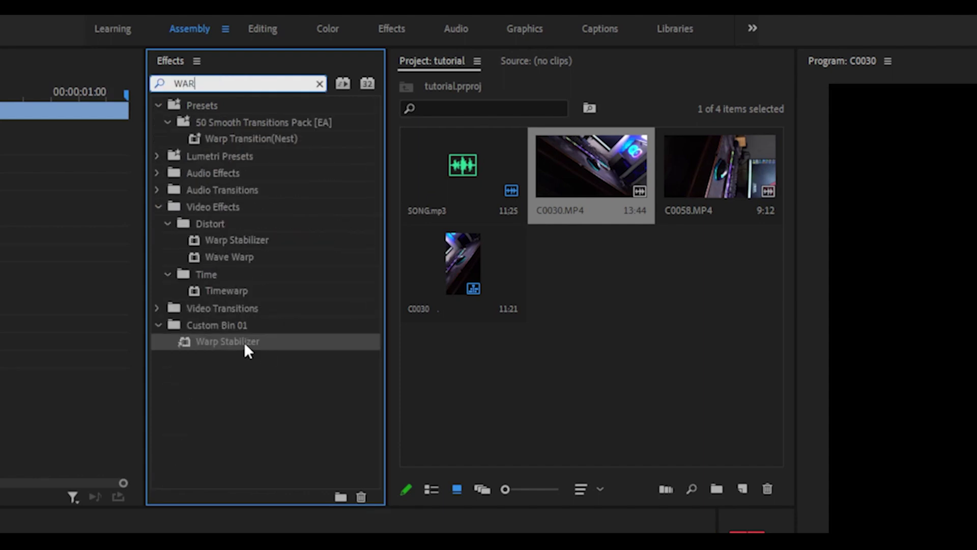
drag(245, 344, 251, 454)
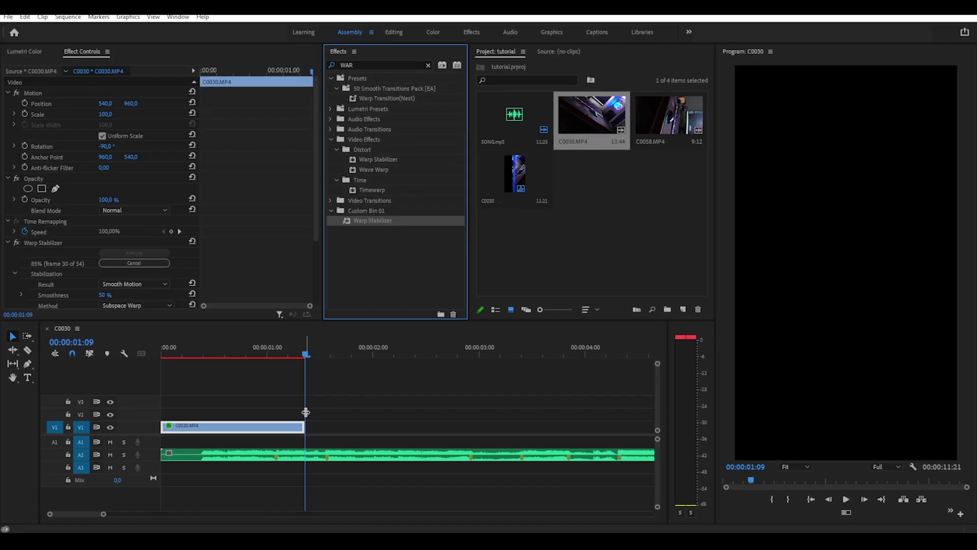
click(251, 430)
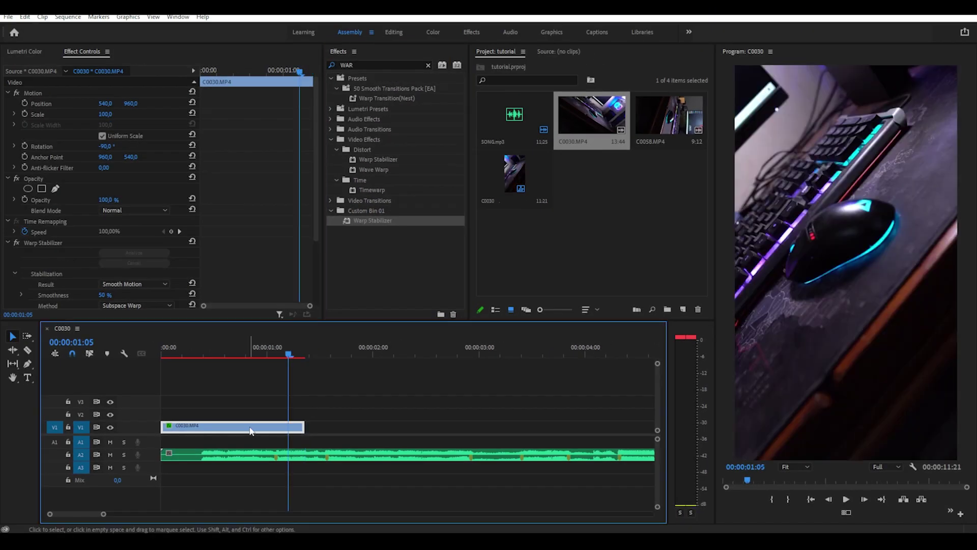
Nest the stabilized C0030.MP4 clip as Nested Sequence 01.
right_click(250, 431)
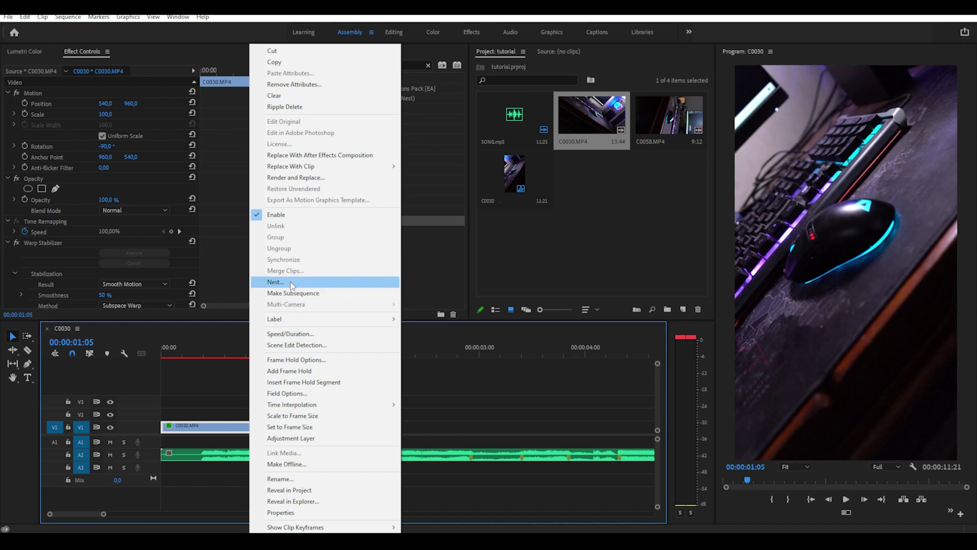
click(292, 284)
click(466, 282)
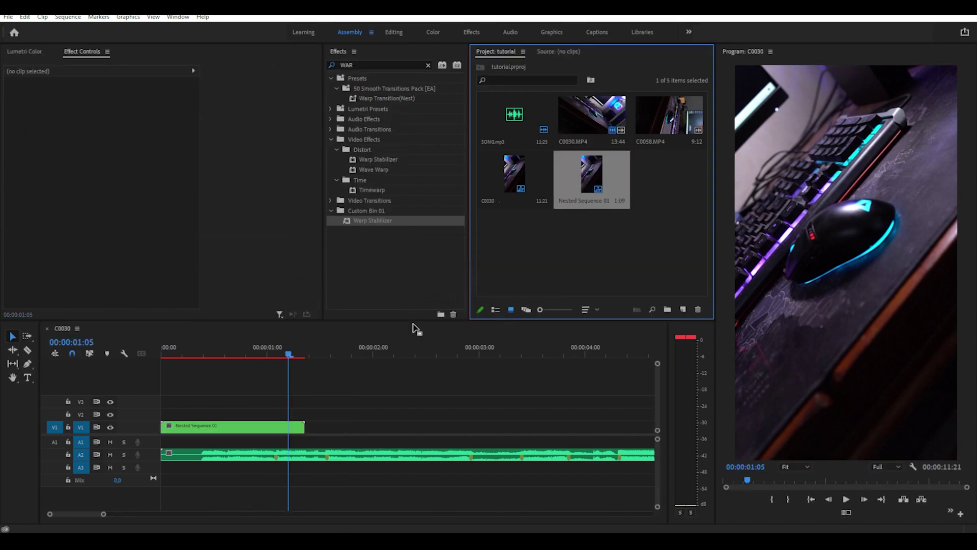
Make the V1 track taller and scrub through the nested clip to preview it.
click(182, 375)
double_click(149, 426)
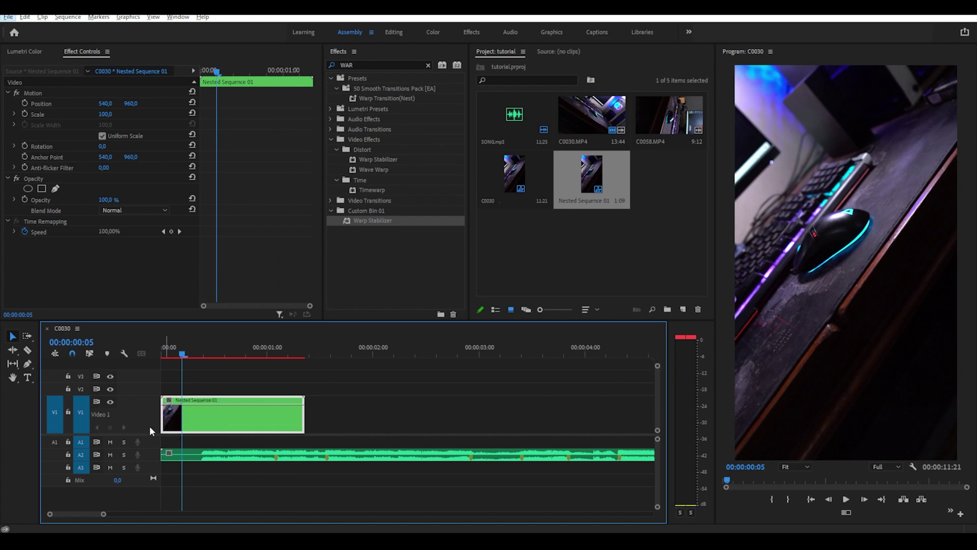
scroll(232, 423, up, 3)
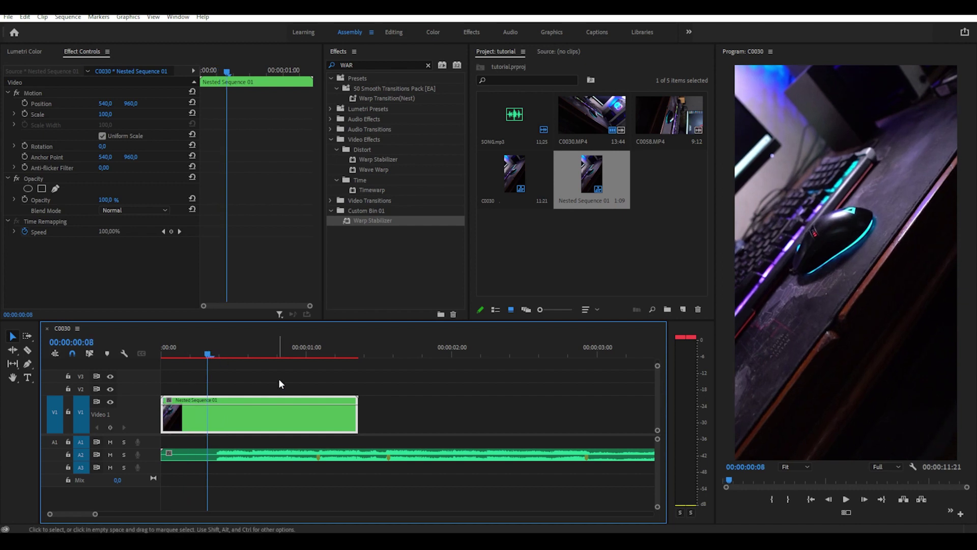
mouse_move(194, 354)
mouse_down()
mouse_move(310, 359)
mouse_move(285, 359)
mouse_up()
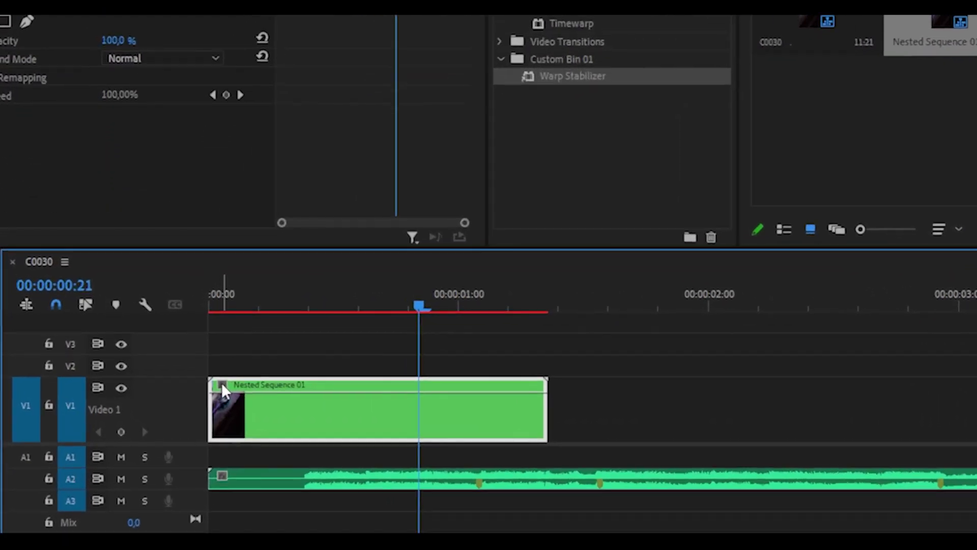
Show Time Remapping > Speed on Nested Sequence 01, add a keyframe, and speed up the part before it.
click(222, 386)
mouse_move(329, 439)
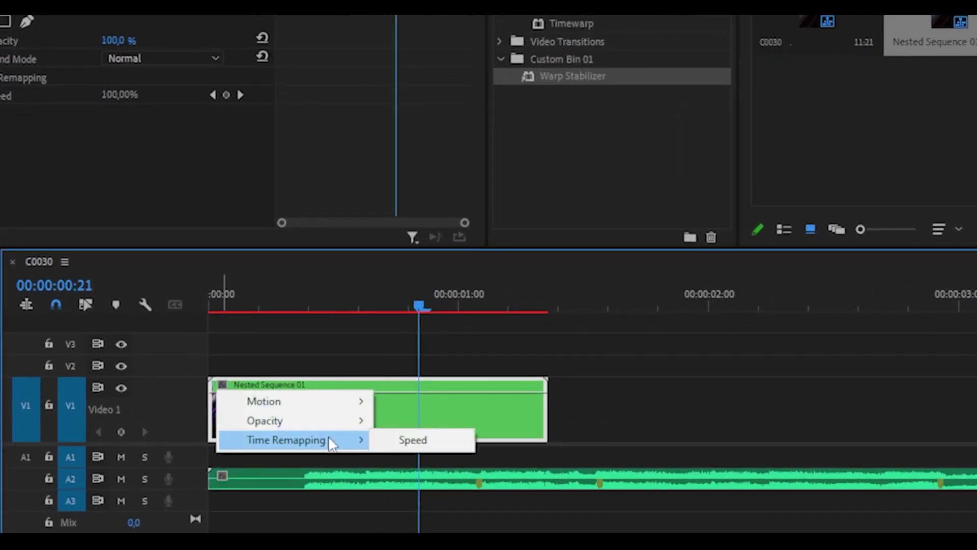
click(421, 440)
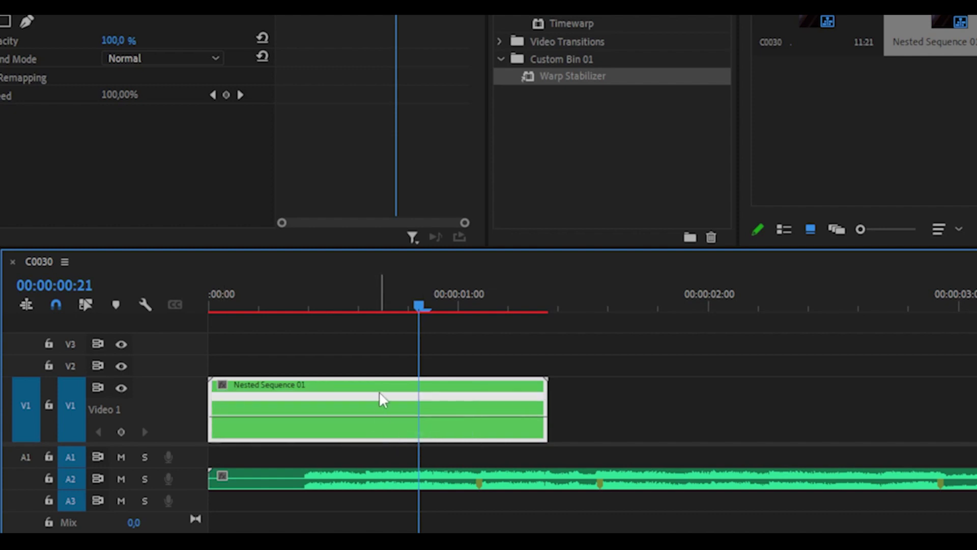
click(122, 432)
drag(286, 417, 270, 404)
Shift the clip 4 frames later and smooth the keyframe into a gradual curved speed ramp.
drag(359, 397, 402, 402)
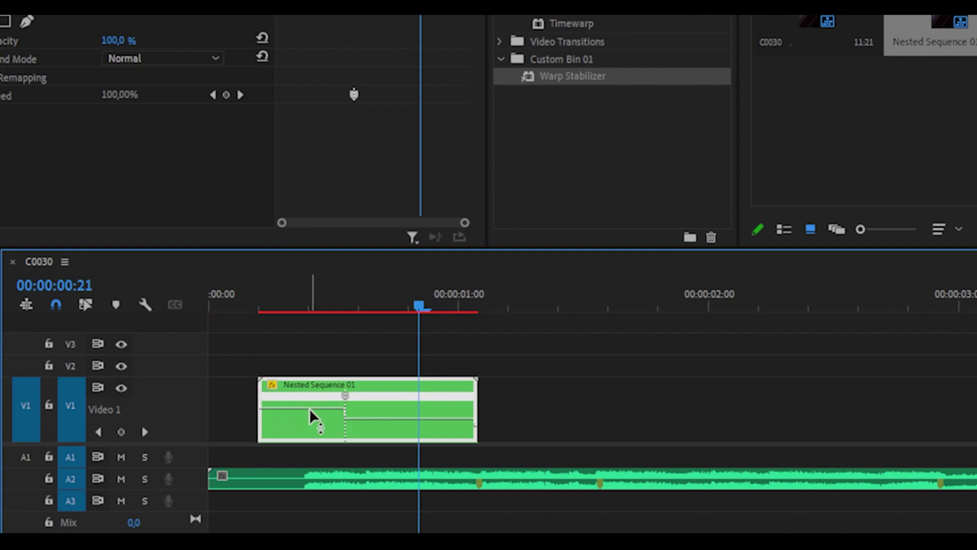
mouse_move(460, 375)
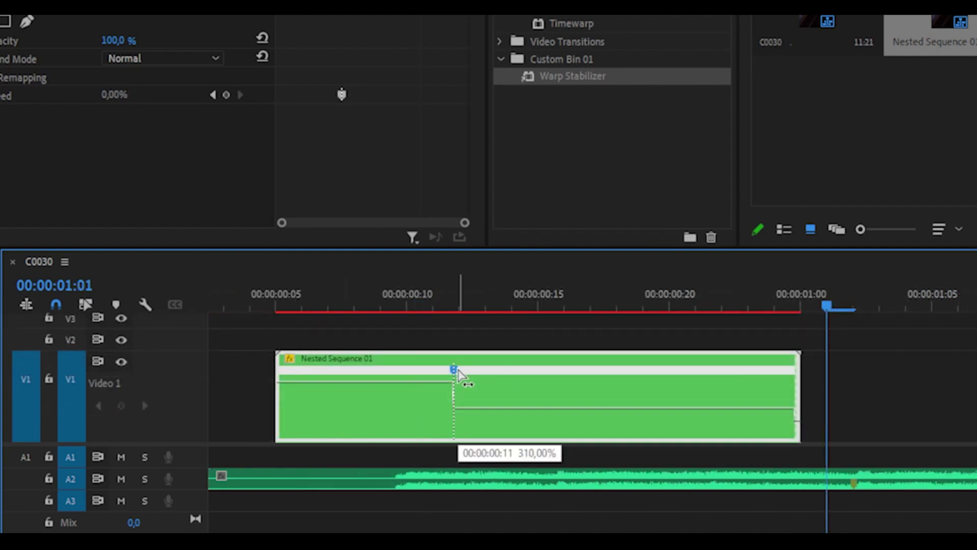
drag(472, 374, 517, 382)
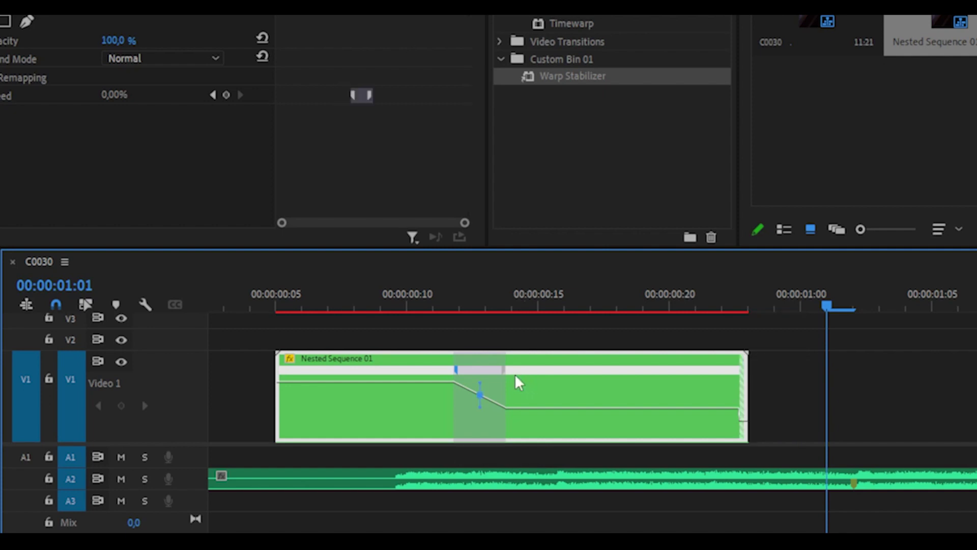
click(480, 389)
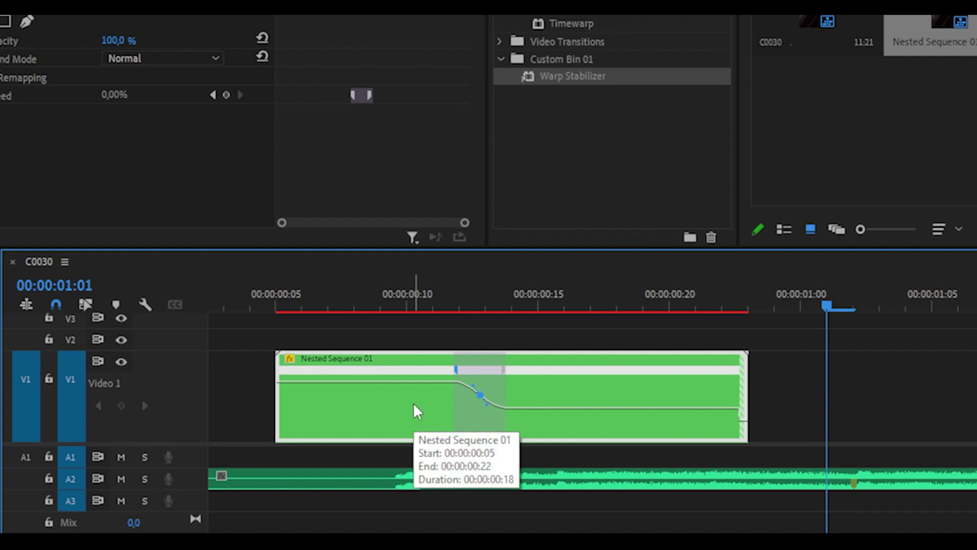
drag(399, 301, 335, 346)
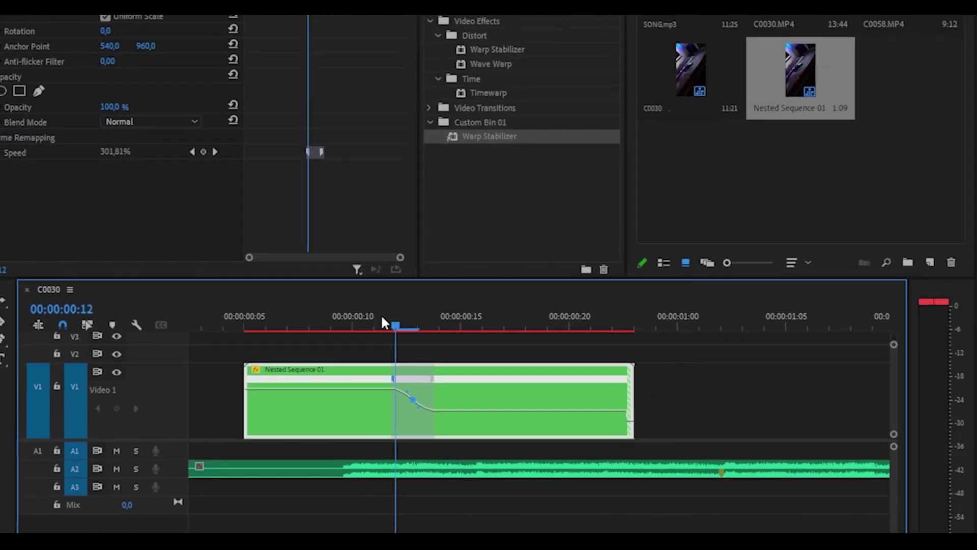
drag(336, 407, 379, 406)
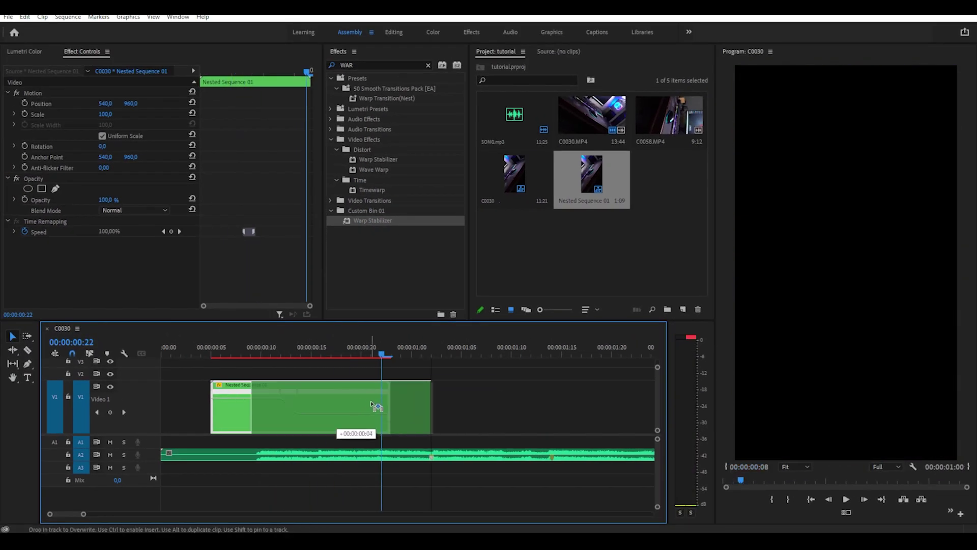
key(space)
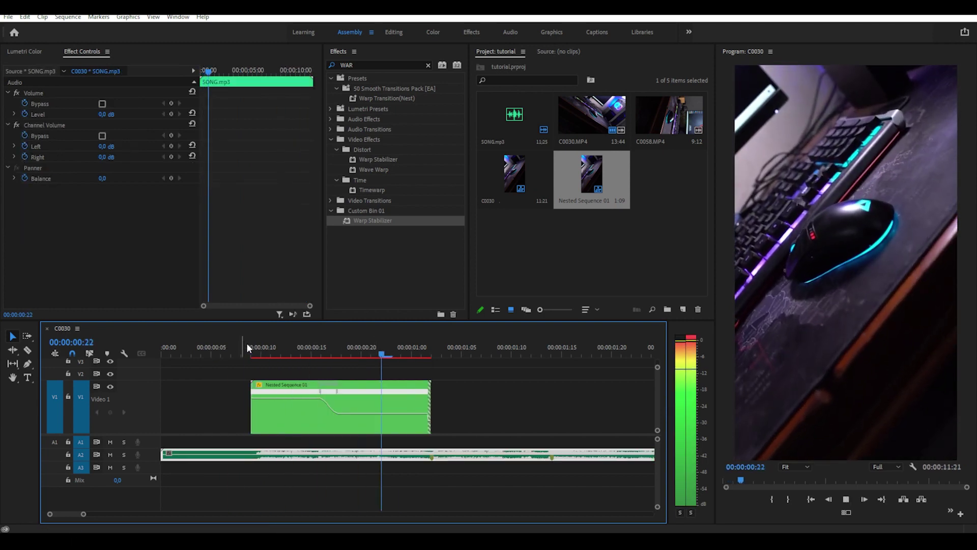
Set the second Nested Sequence 01 copy to reverse at -100% right after the original.
drag(337, 404, 511, 416)
right_click(481, 412)
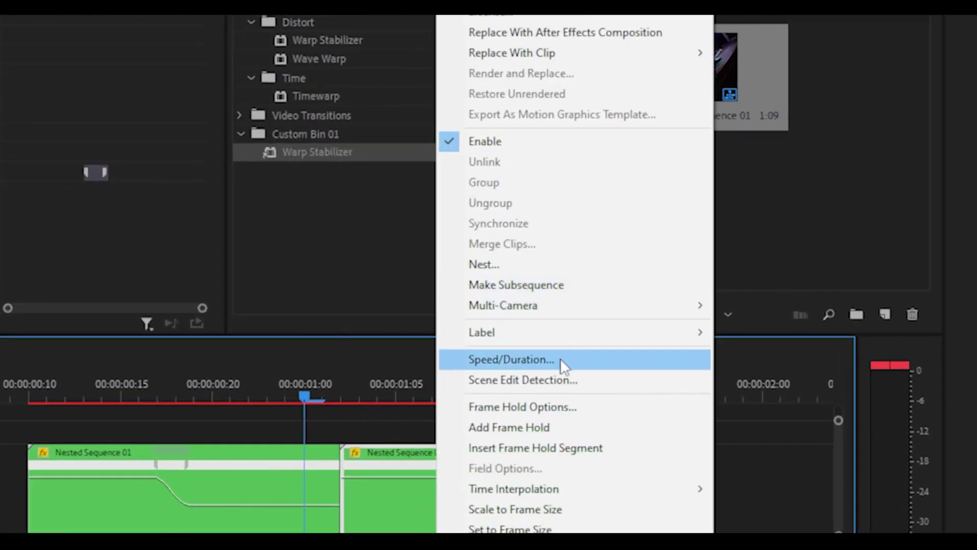
click(560, 358)
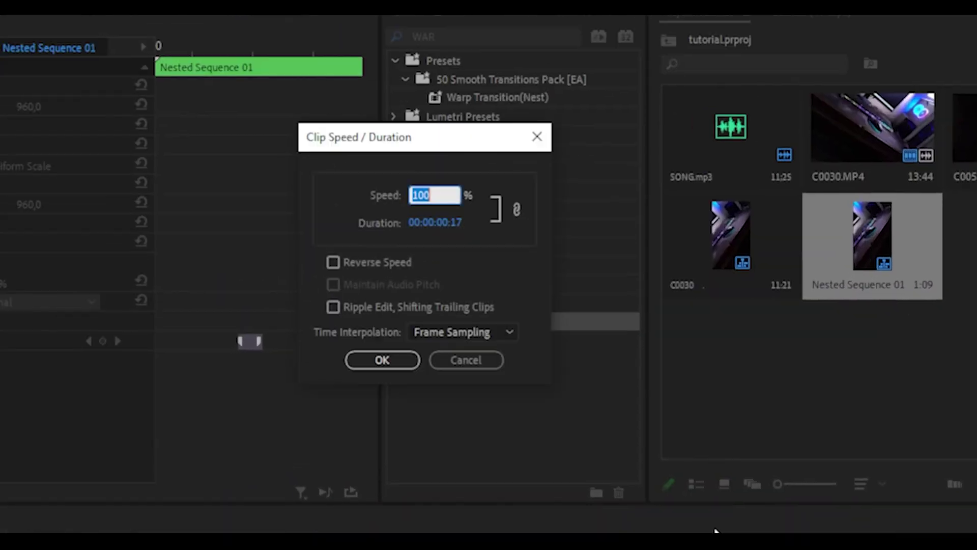
click(345, 263)
click(382, 357)
mouse_move(420, 354)
mouse_down()
mouse_move(503, 367)
mouse_move(517, 331)
mouse_move(506, 336)
mouse_move(522, 324)
mouse_up()
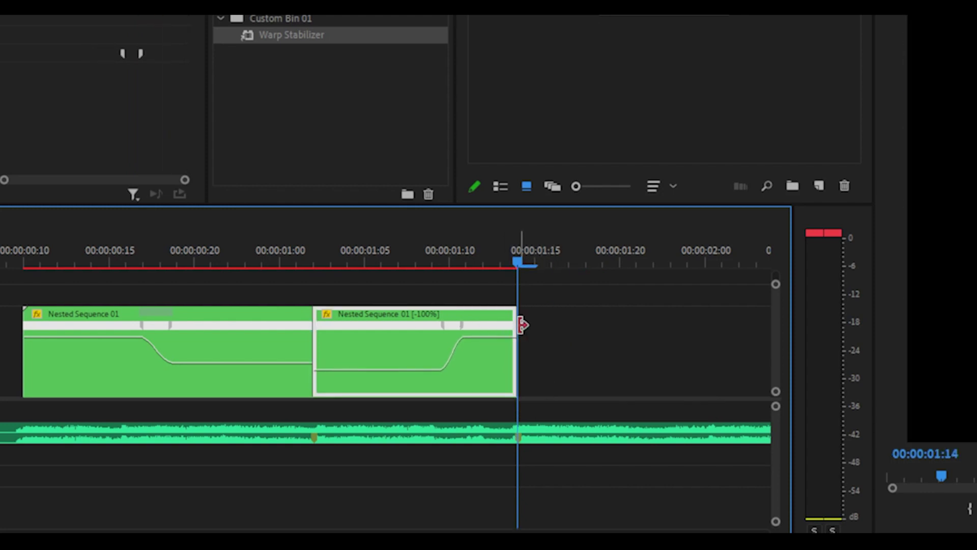
click(264, 348)
Preview the edit and place C0058.MP4 after the nested clips.
key(space)
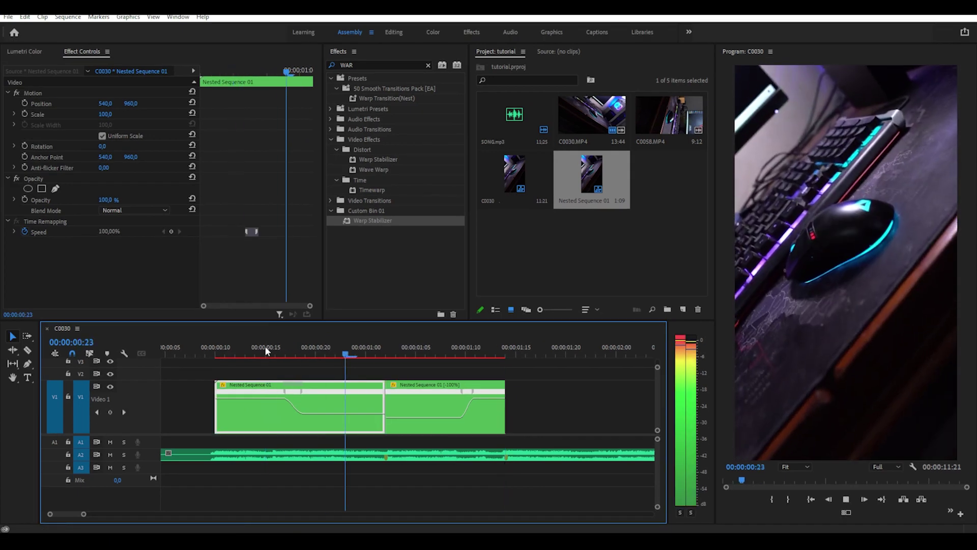
key(minus)
click(389, 351)
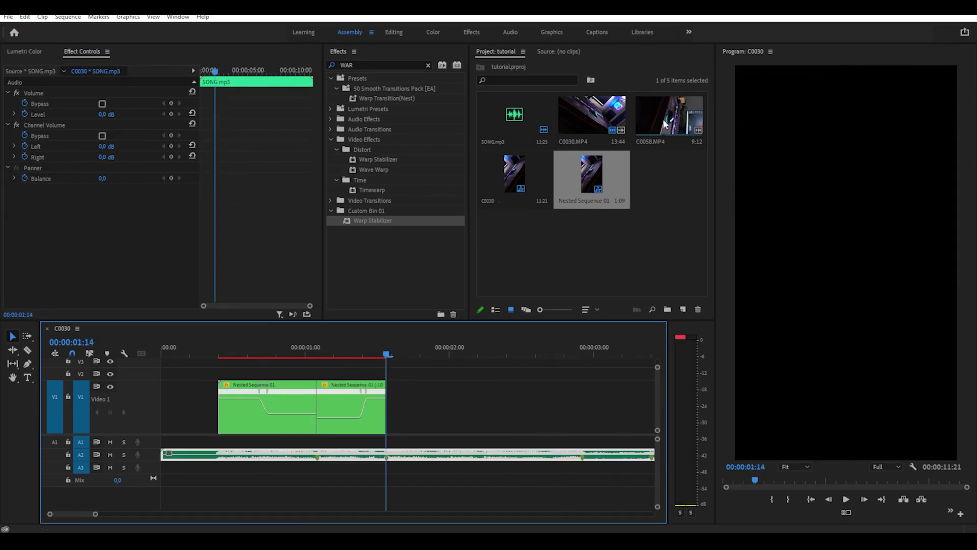
drag(664, 125, 450, 398)
Rotate C0058.MP4 -90° and trim it at 00:00:06:23, closing the gap to the nested clips.
key(minus)
key(minus)
click(109, 145)
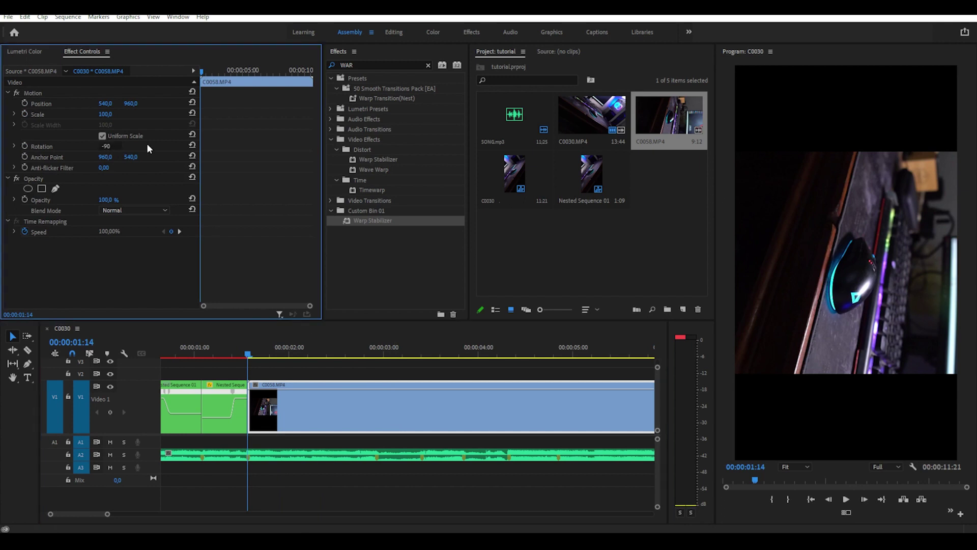
key(Return)
key(minus)
drag(266, 353, 323, 360)
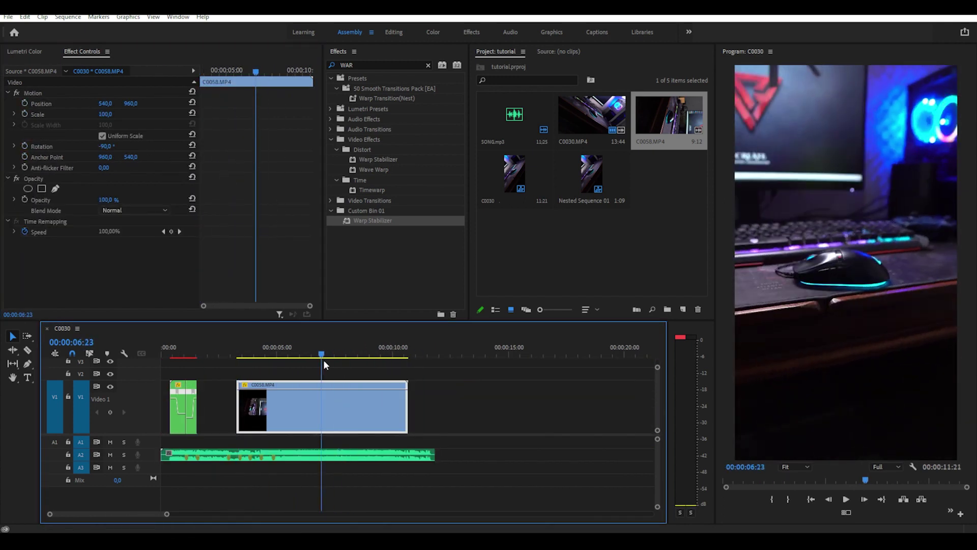
key(ctrl+z)
key(equal)
key(equal)
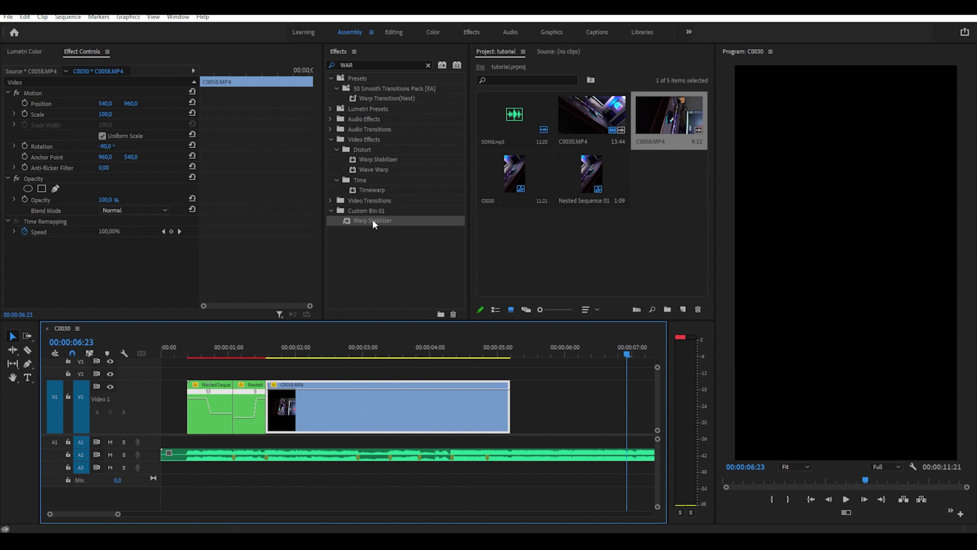
Apply Warp Stabilizer to C0058, nest it as Nested Sequence 02, and trim it at the playhead.
drag(373, 224, 356, 405)
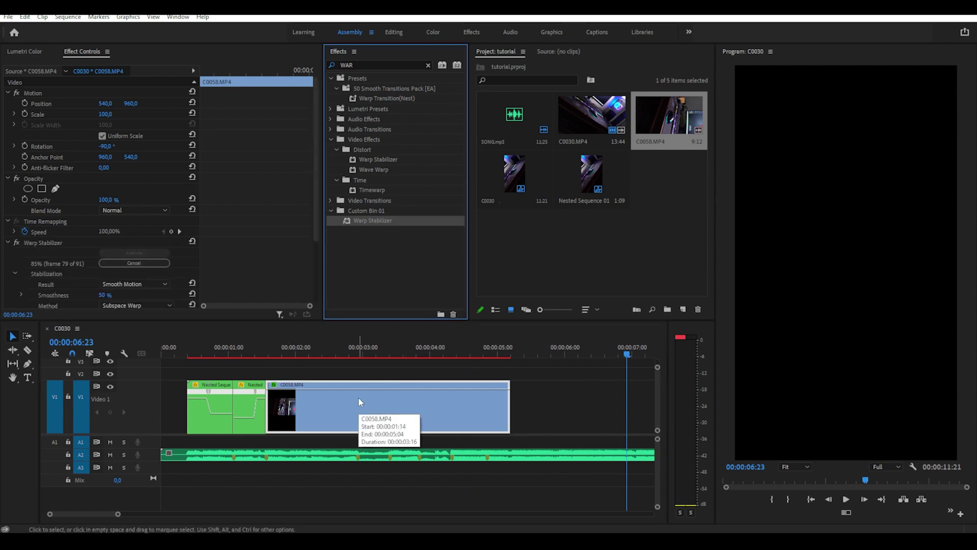
right_click(355, 420)
click(384, 318)
key(Return)
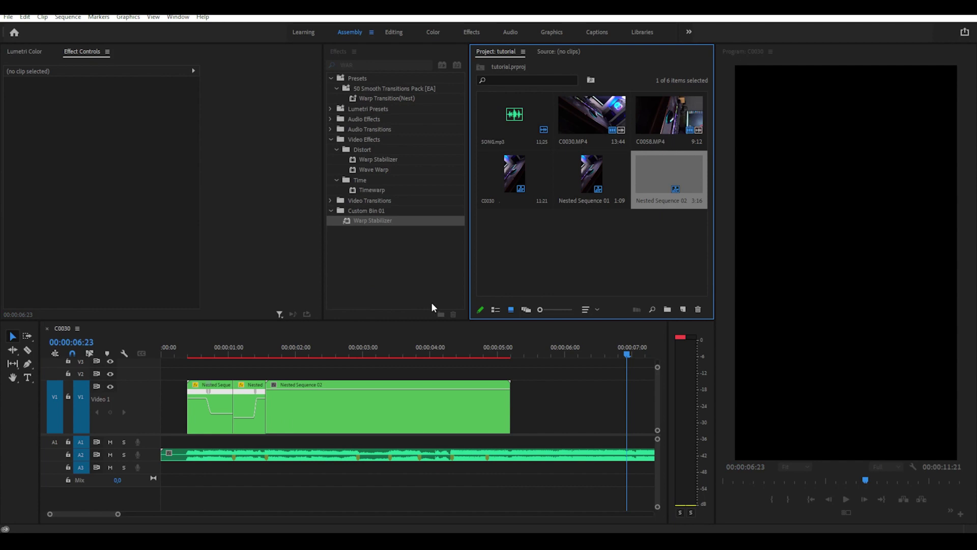
click(355, 350)
key(w)
key(equal)
key(equal)
Show the nested clip's Time Remapping speed band at 00:00:02:03 and raise it to ramp the speed up.
drag(328, 360, 493, 358)
right_click(348, 386)
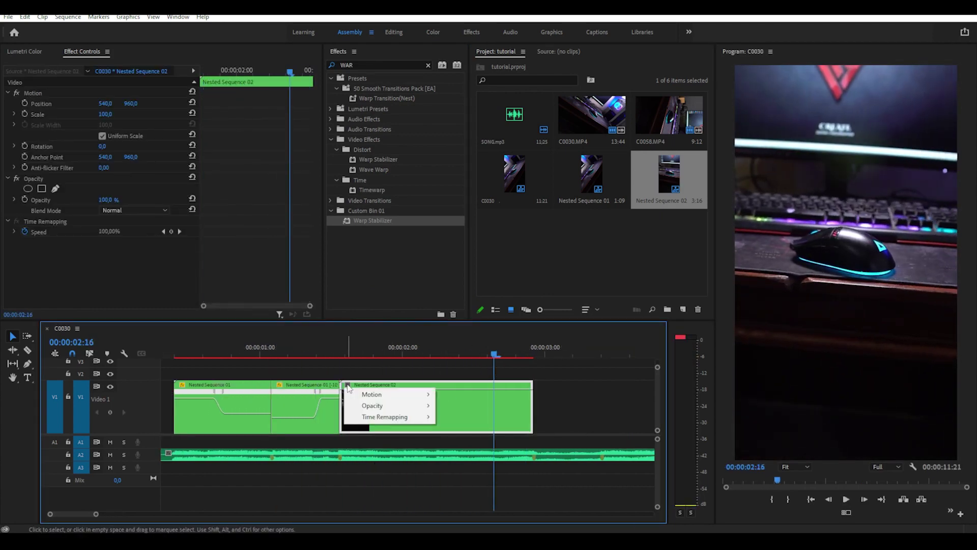
click(443, 416)
mouse_move(407, 427)
mouse_down()
mouse_move(350, 406)
mouse_move(249, 404)
mouse_up()
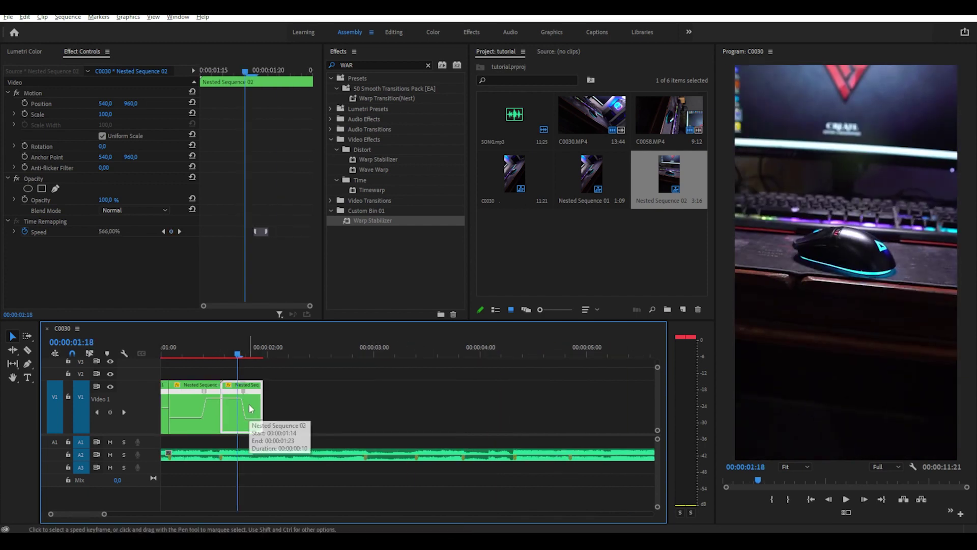
Set the clip's speed to 100 in the Speed/Duration dialog.
right_click(276, 419)
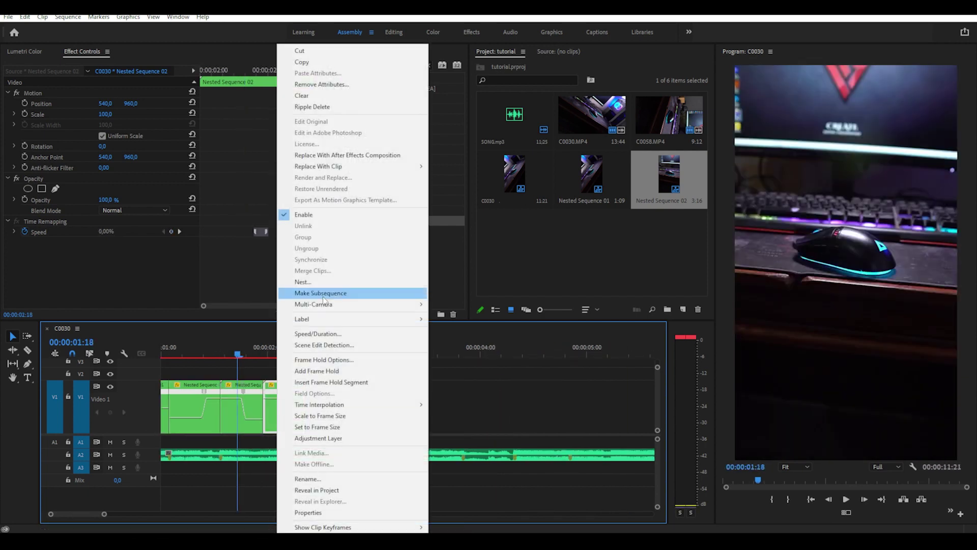
click(318, 334)
text(100)
click(322, 239)
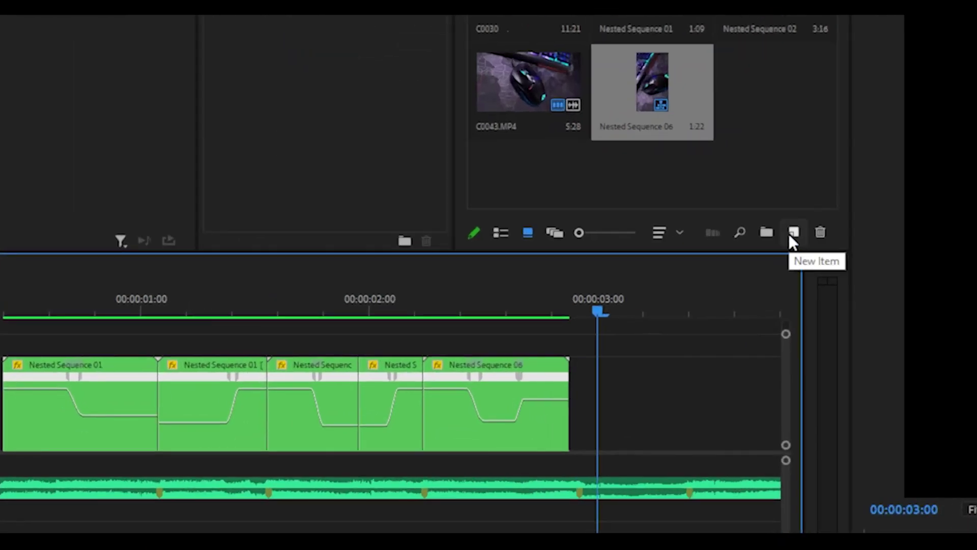
Create a new Adjustment Layer and place it on V2 above the clips.
click(793, 232)
click(841, 312)
click(524, 228)
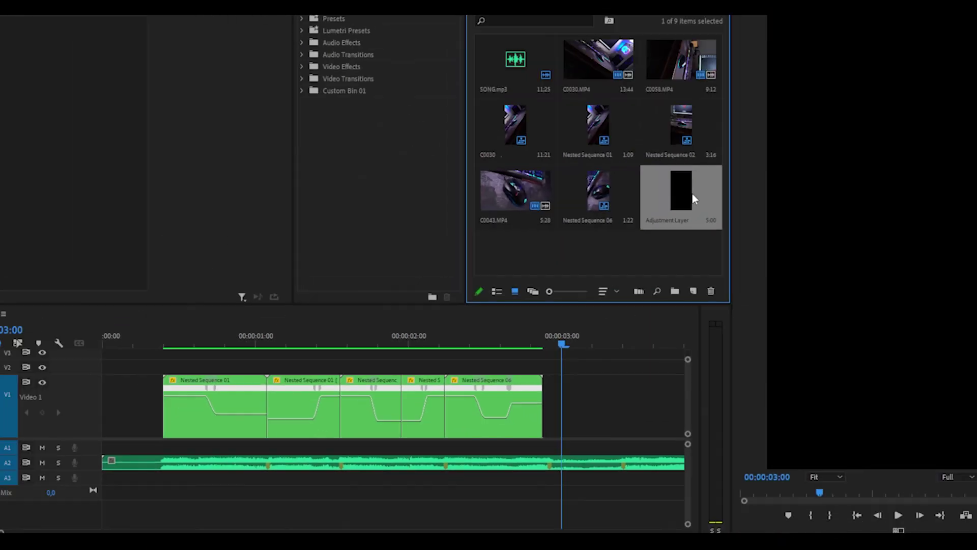
drag(654, 226, 212, 374)
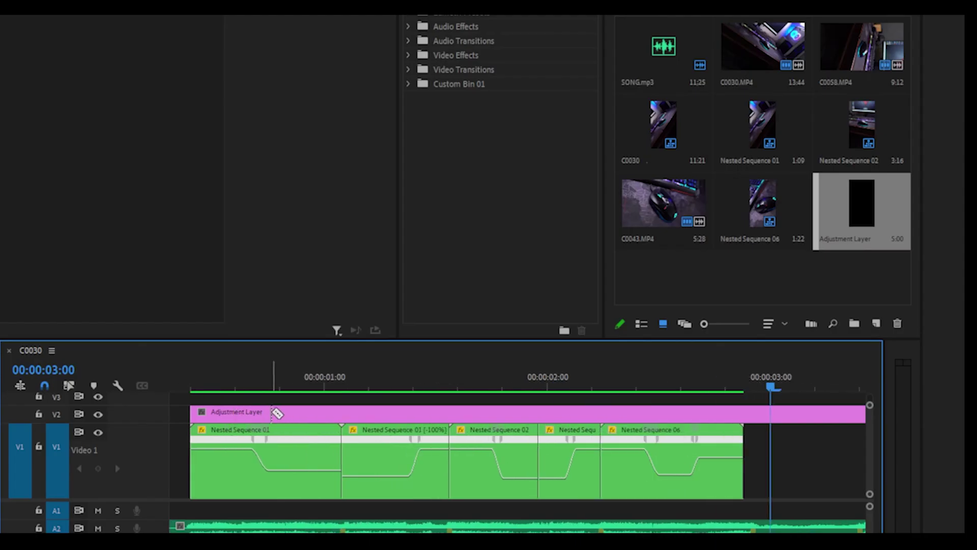
Split the adjustment layer after the first transition and delete the right-hand piece.
click(272, 413)
key(v)
click(310, 411)
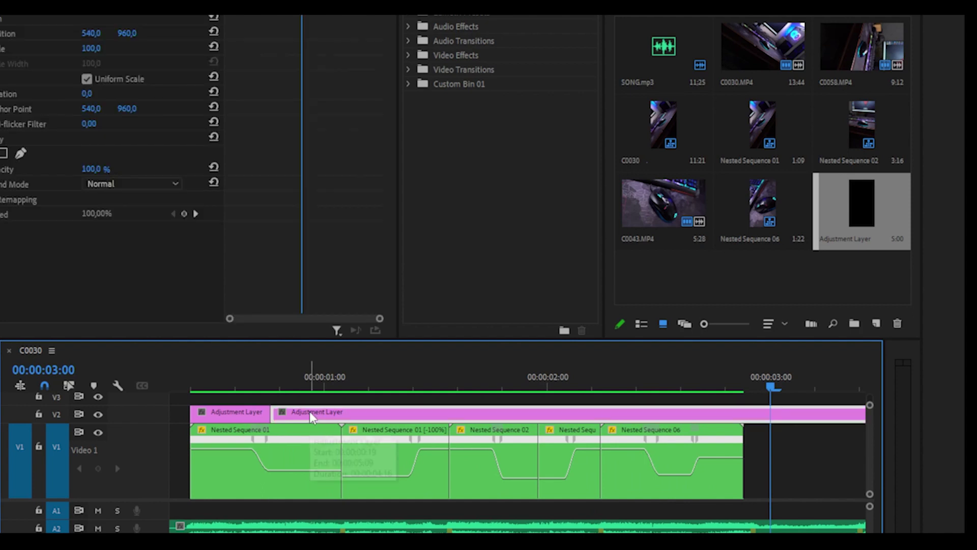
key(Delete)
click(233, 413)
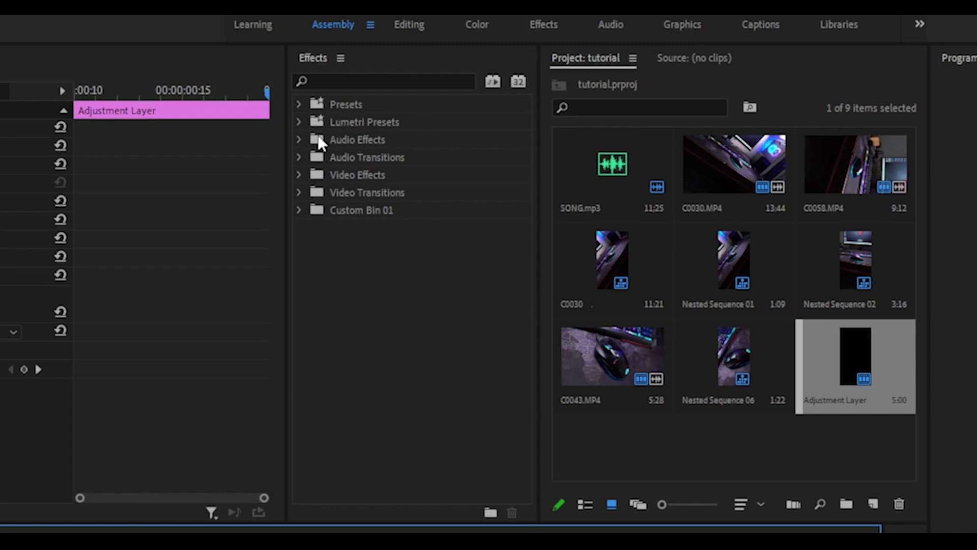
Expand Video Effects > RE:Vision Plug-ins in the Effects panel to reach RSMB.
click(303, 173)
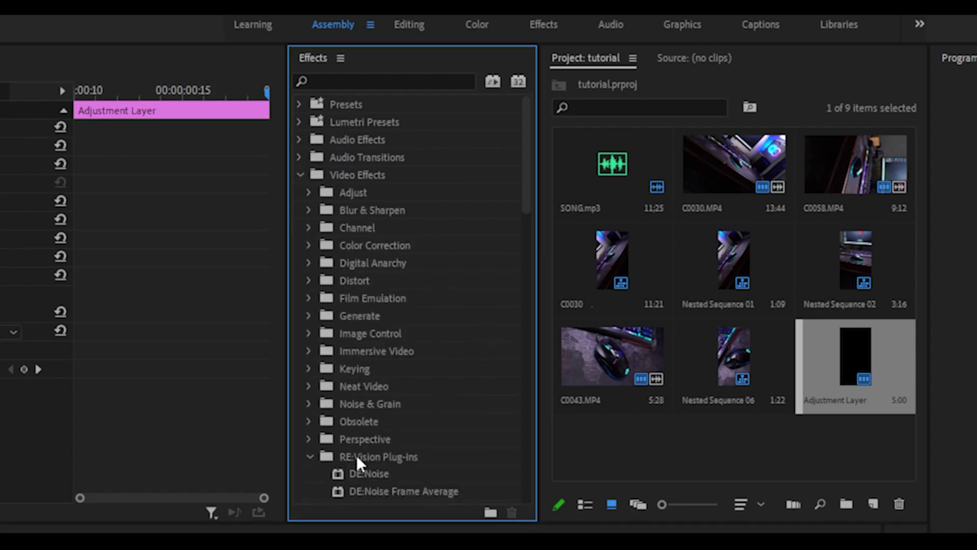
scroll(374, 426, down, 2)
click(374, 422)
scroll(374, 421, down, 3)
scroll(374, 421, down, 3)
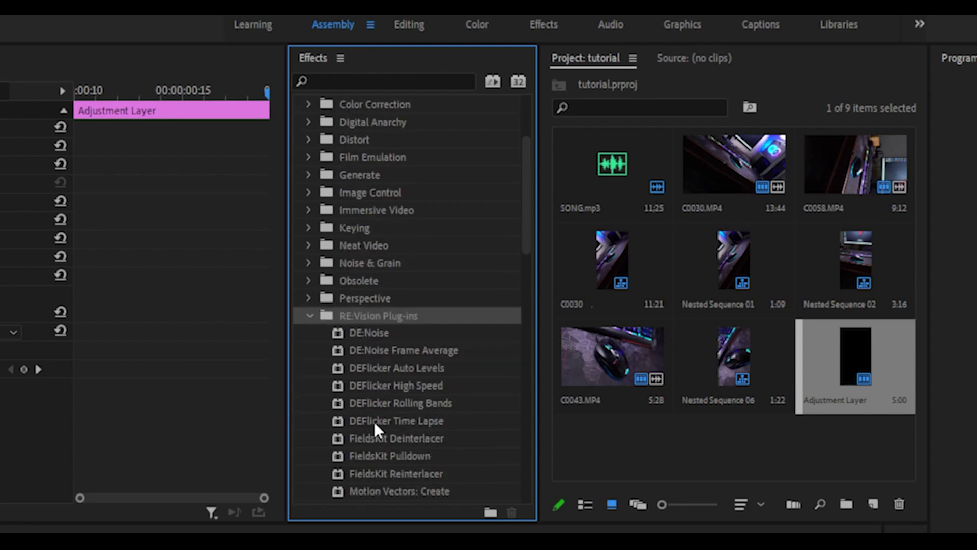
scroll(374, 421, down, 3)
scroll(374, 421, down, 5)
scroll(374, 421, down, 4)
scroll(374, 421, down, 3)
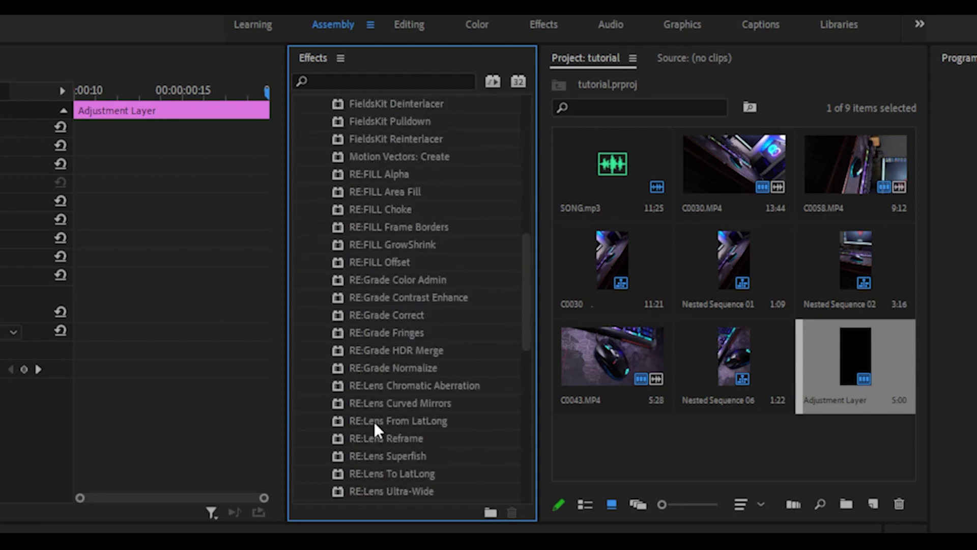
scroll(374, 422, down, 3)
scroll(374, 422, down, 2)
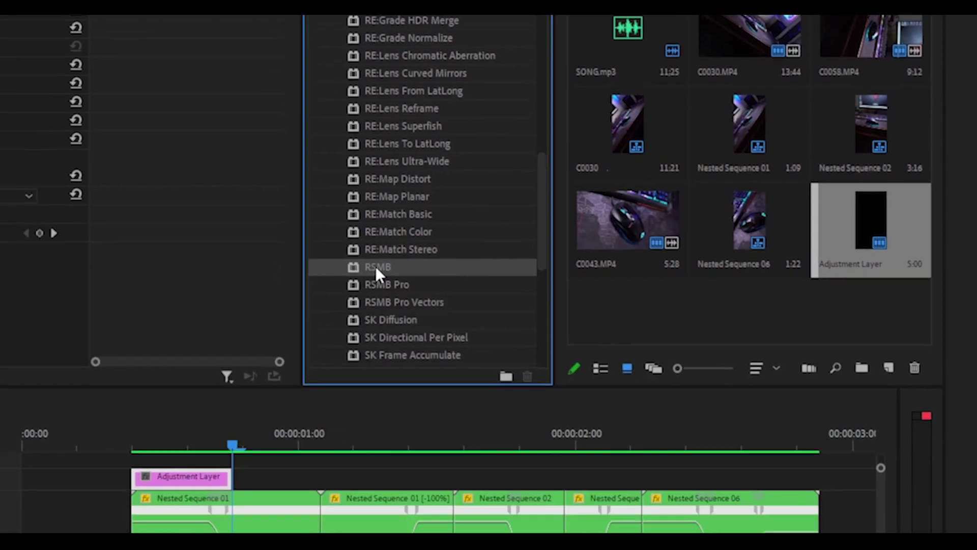
Apply RSMB to the adjustment layer (Blur Amount 0.50, Motion Sensitivity 70.00).
drag(362, 402, 297, 485)
drag(333, 168, 208, 295)
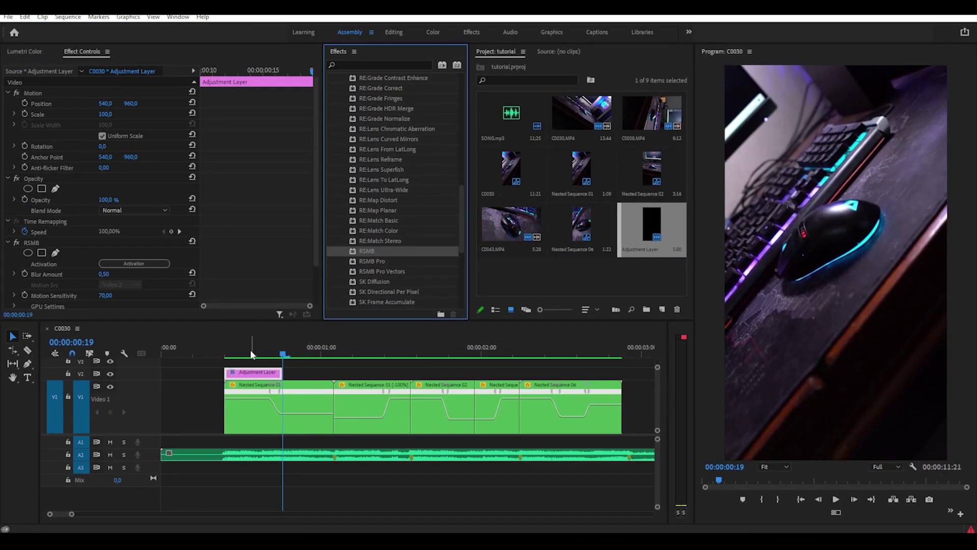
scroll(245, 383, up, 1)
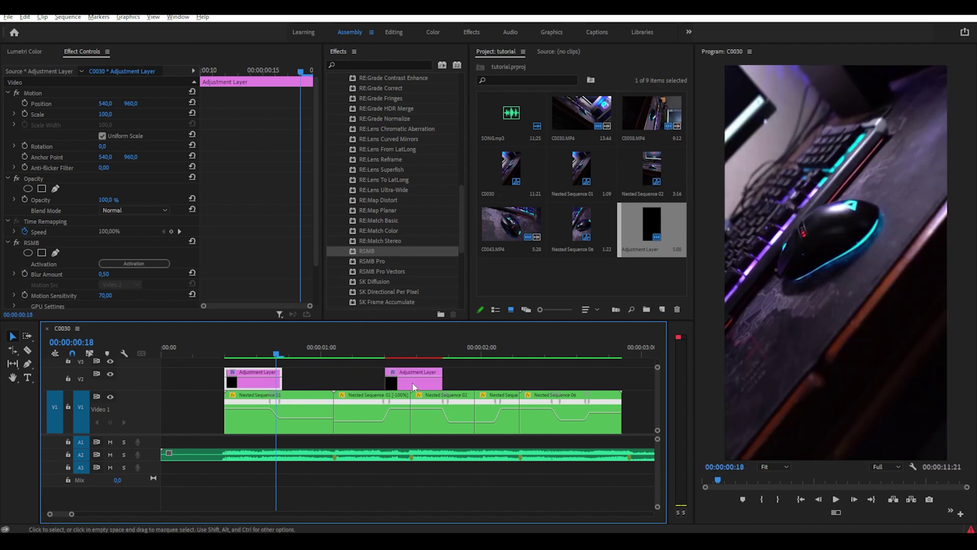
Place RSMB adjustment layer copies on V2 so all four transitions are covered, then render previews.
key(=)
drag(406, 385, 480, 386)
scroll(480, 385, down, 3)
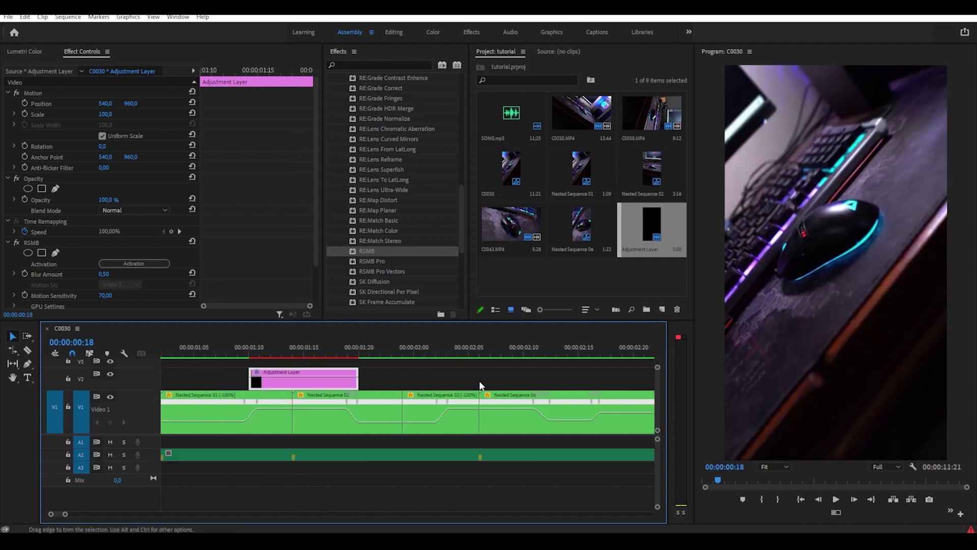
drag(234, 385, 539, 389)
key(backslash)
key(Return)
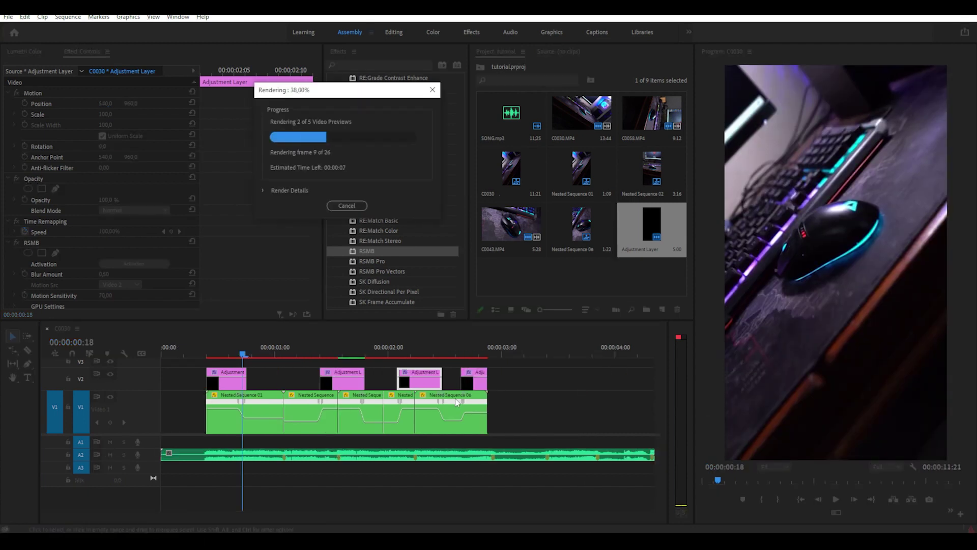